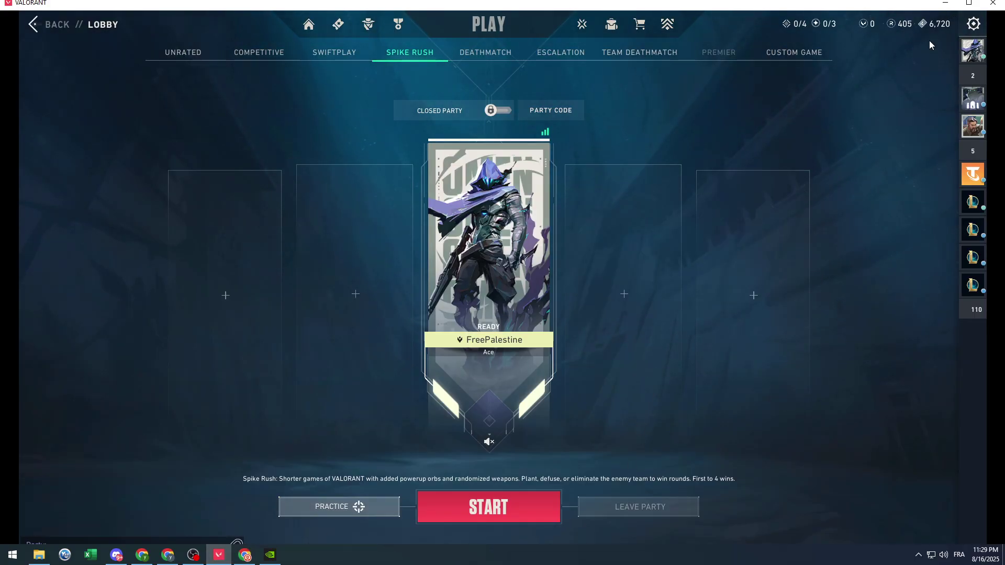
- Open VALORANT's settings from the gear menu on the Audio page
{"action": "right_click", "coordinate": [218, 554]}
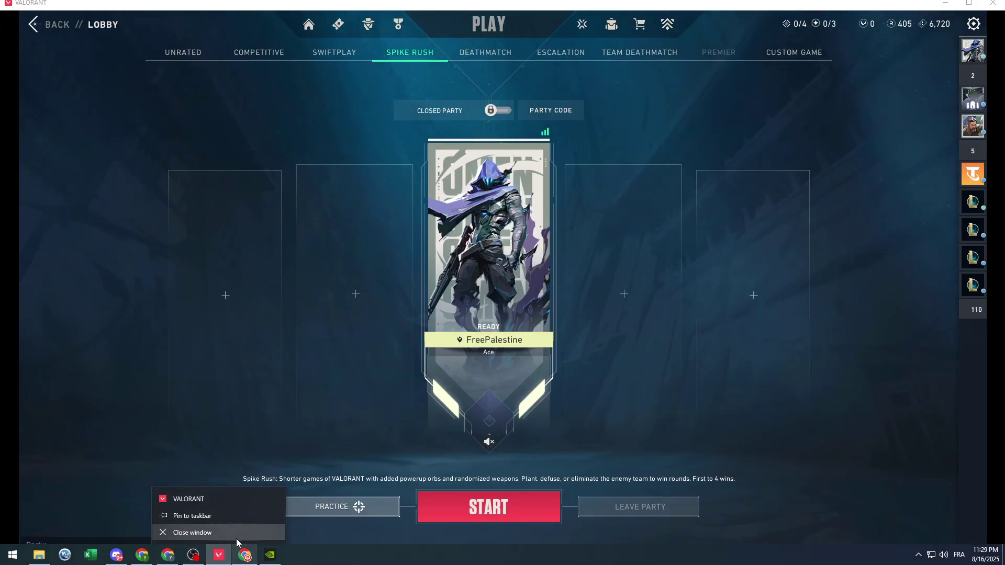
{"action": "left_click", "coordinate": [234, 283]}
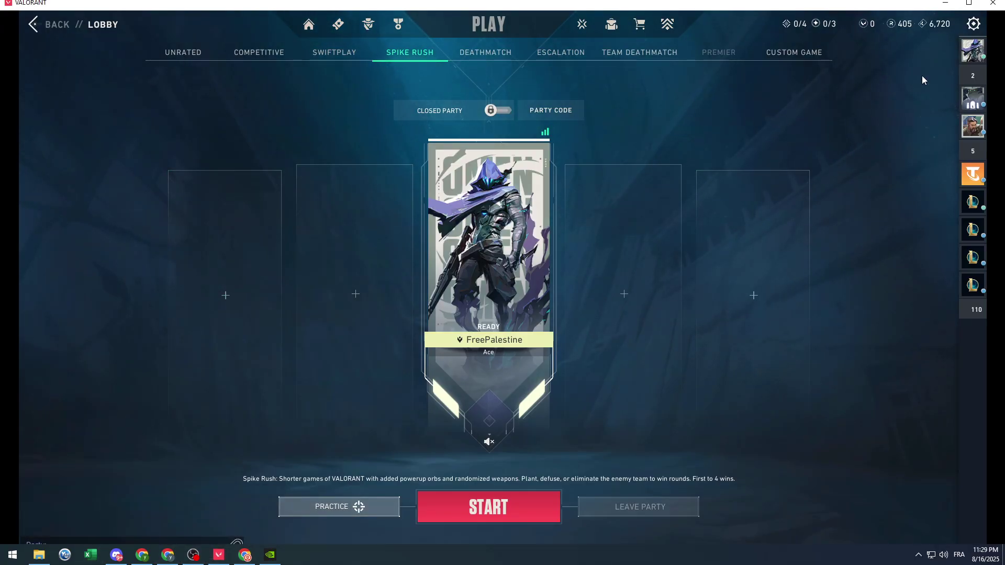
{"action": "left_click", "coordinate": [967, 29]}
{"action": "left_click", "coordinate": [500, 212]}
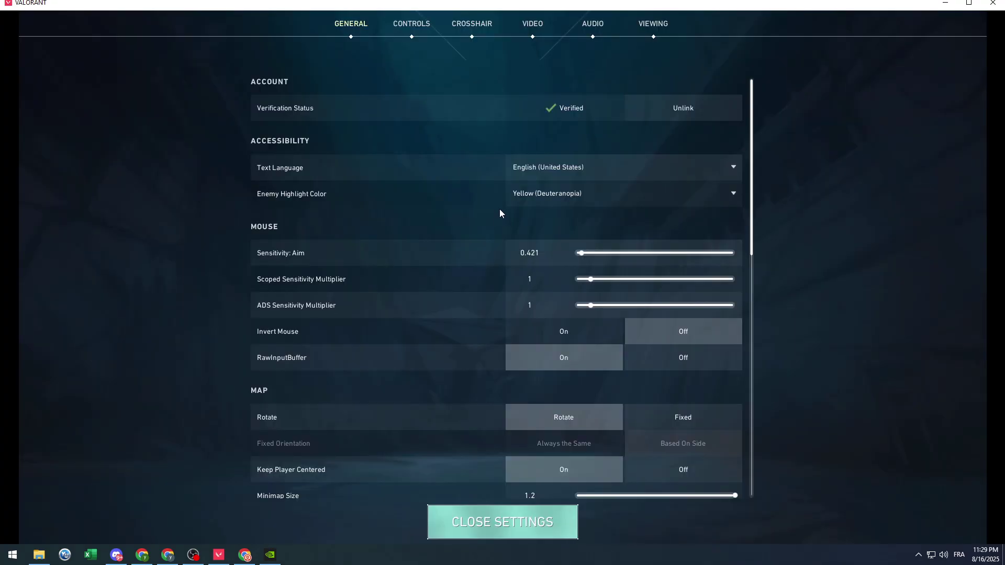
{"action": "left_click", "coordinate": [593, 24]}
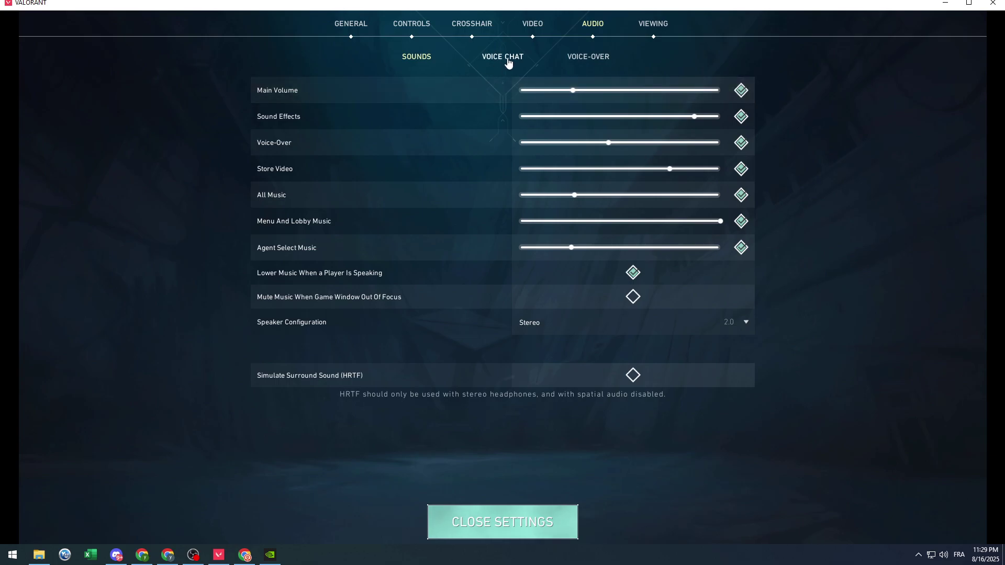
- Show Voice Chat options and review the Output Device list, left on Default System Device
{"action": "left_click", "coordinate": [507, 59]}
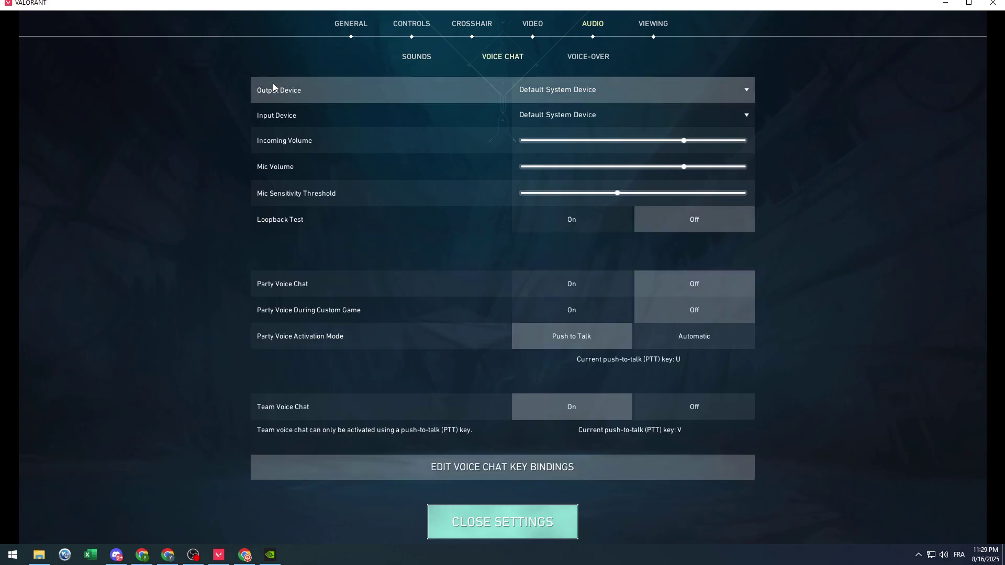
{"action": "left_click", "coordinate": [552, 97]}
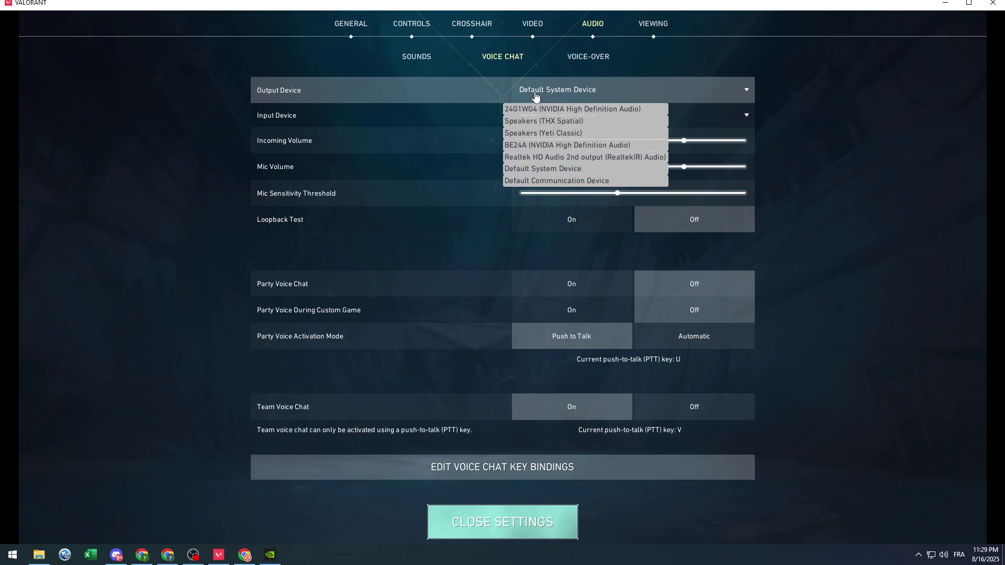
{"action": "left_click", "coordinate": [840, 157]}
{"action": "left_click", "coordinate": [694, 96]}
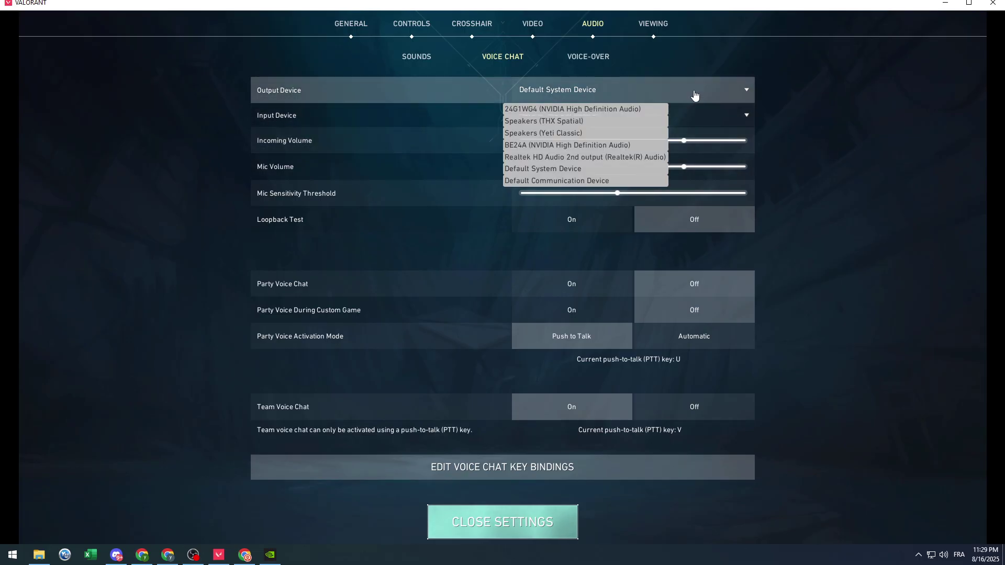
- Check the Windows playback device list shows Realtek HD Audio 2nd output, then close it
{"action": "left_click", "coordinate": [943, 554]}
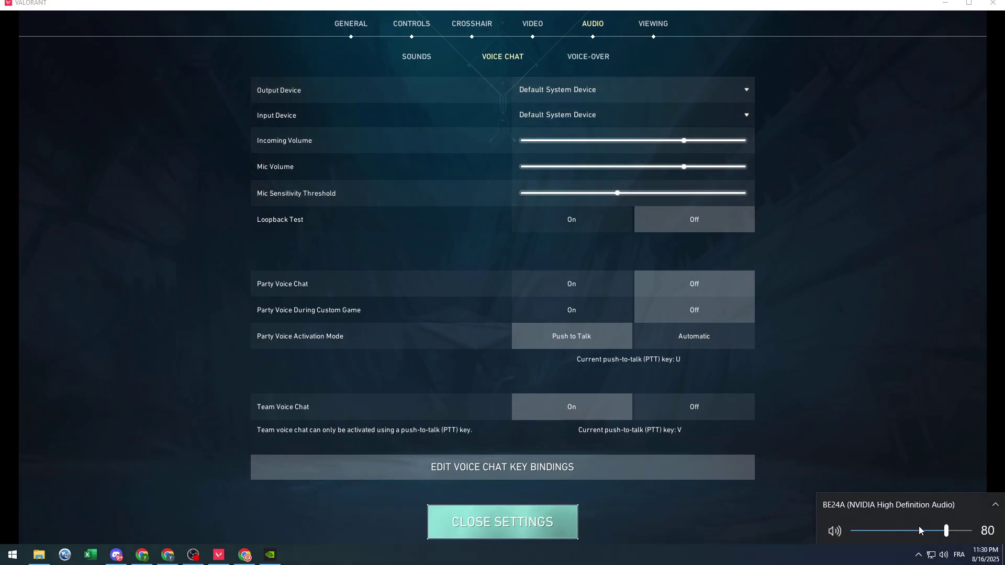
{"action": "left_click", "coordinate": [898, 509]}
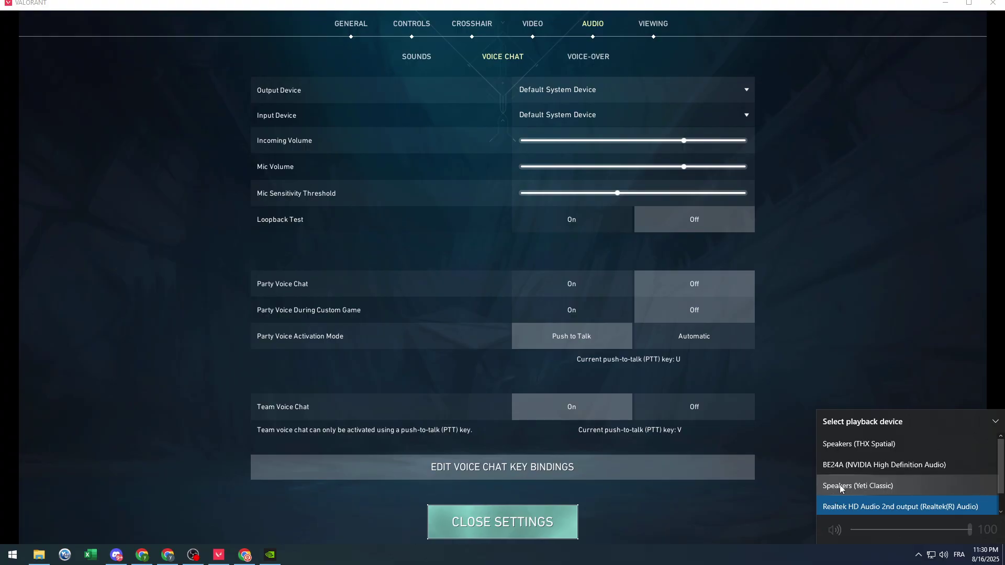
{"action": "scroll", "coordinate": [833, 482], "scroll_direction": "down", "scroll_amount": 1}
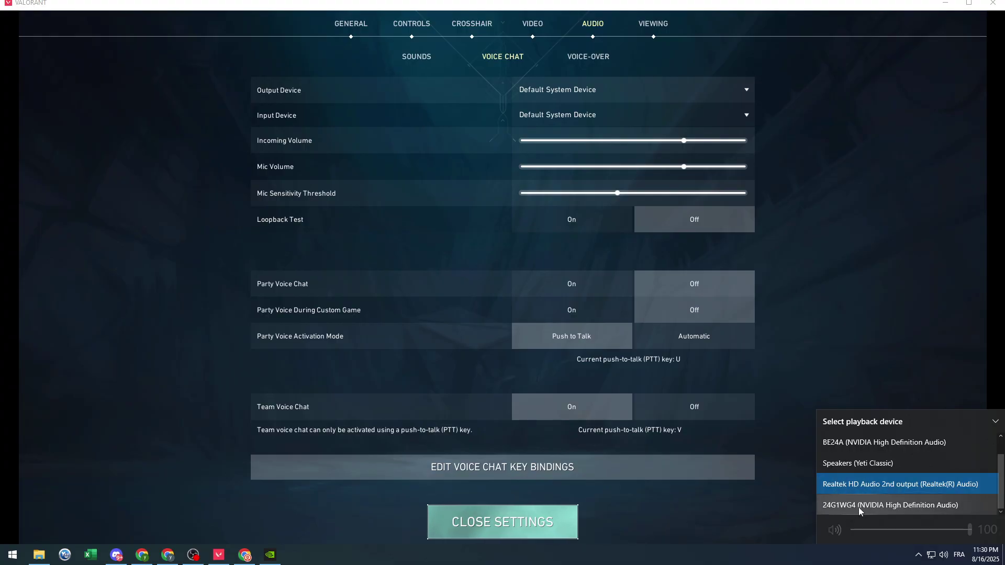
{"action": "scroll", "coordinate": [872, 495], "scroll_direction": "up", "scroll_amount": 1}
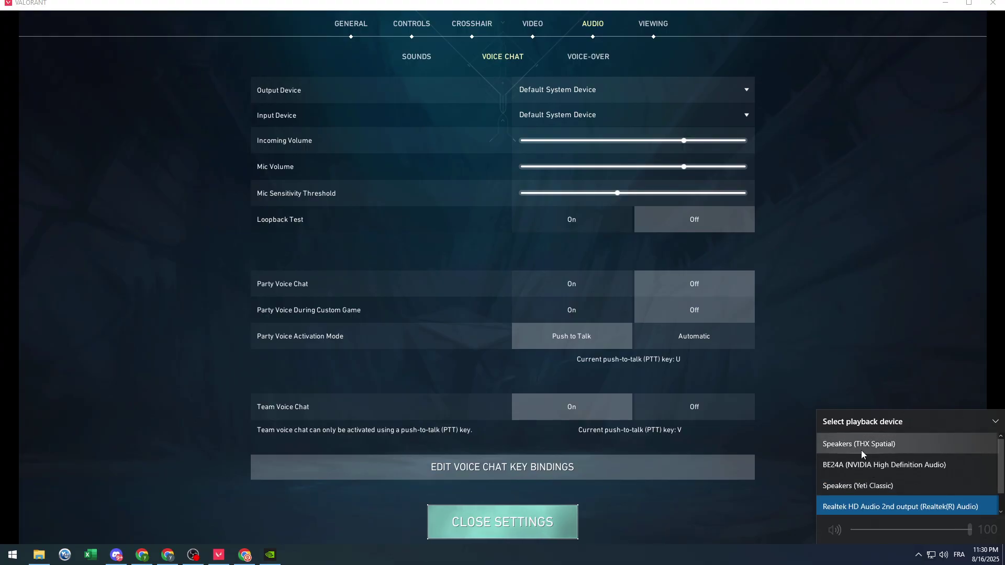
{"action": "scroll", "coordinate": [856, 454], "scroll_direction": "down", "scroll_amount": 1}
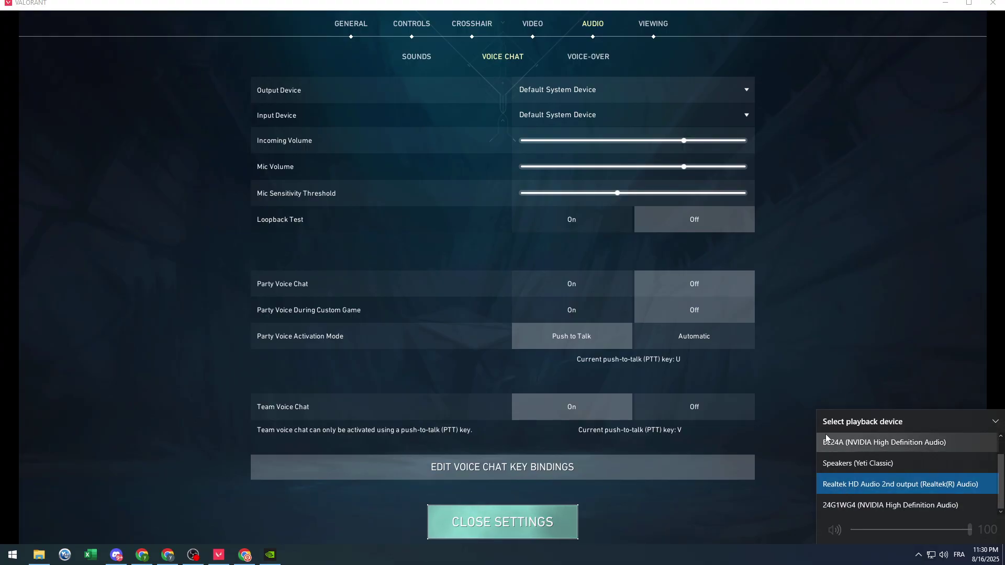
{"action": "scroll", "coordinate": [865, 482], "scroll_direction": "up", "scroll_amount": 1}
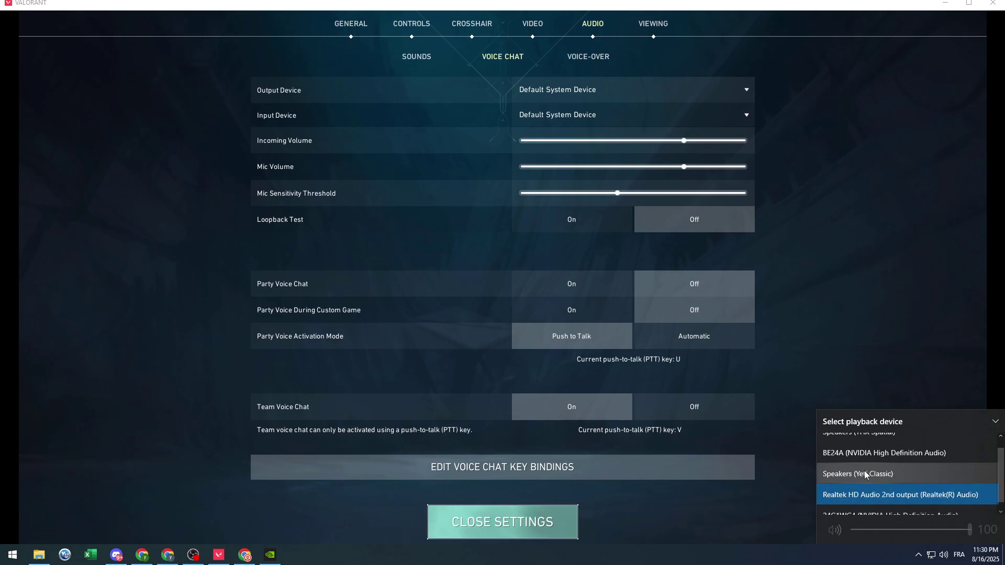
{"action": "scroll", "coordinate": [852, 506], "scroll_direction": "down", "scroll_amount": 1}
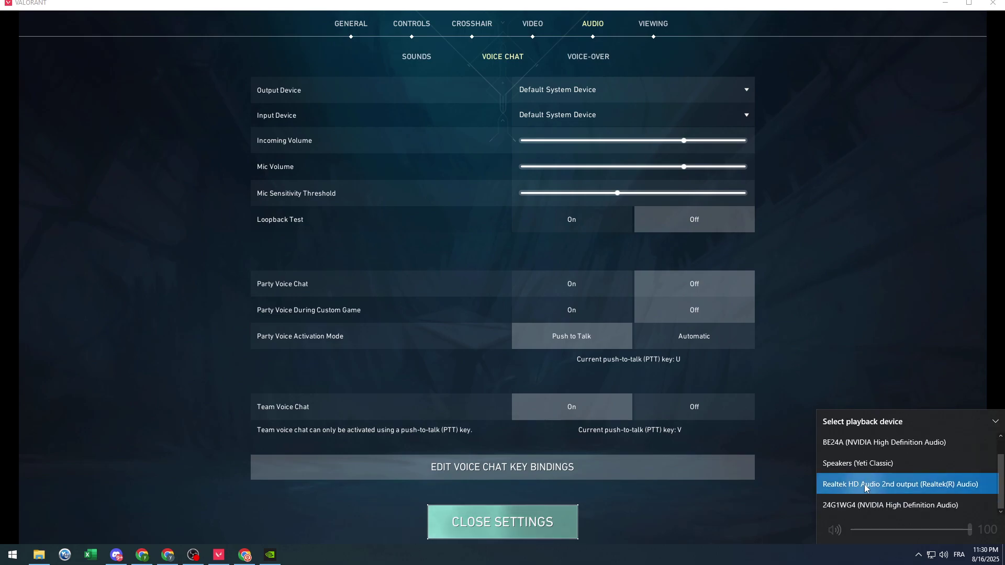
{"action": "scroll", "coordinate": [890, 455], "scroll_direction": "up", "scroll_amount": 1}
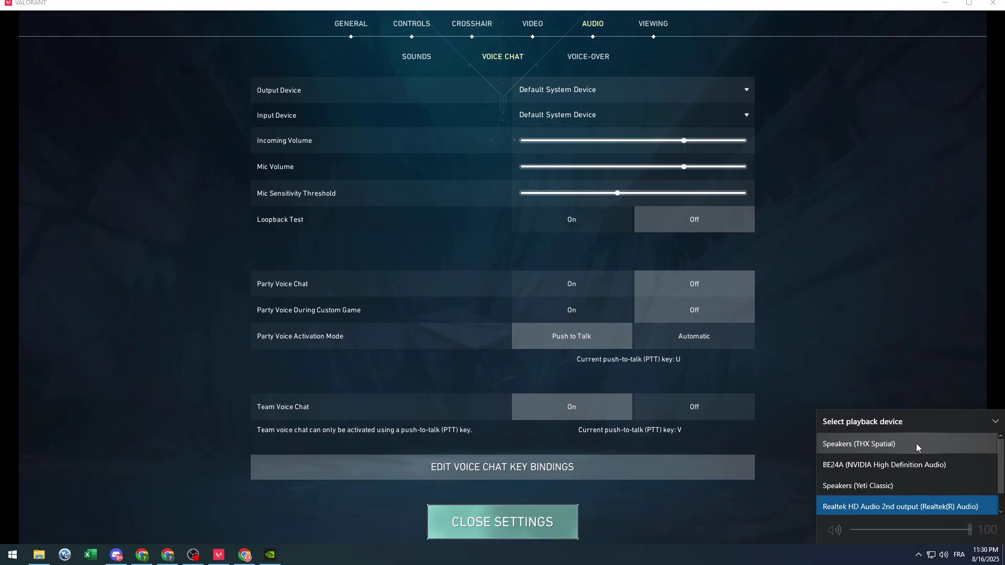
{"action": "scroll", "coordinate": [856, 449], "scroll_direction": "down", "scroll_amount": 1}
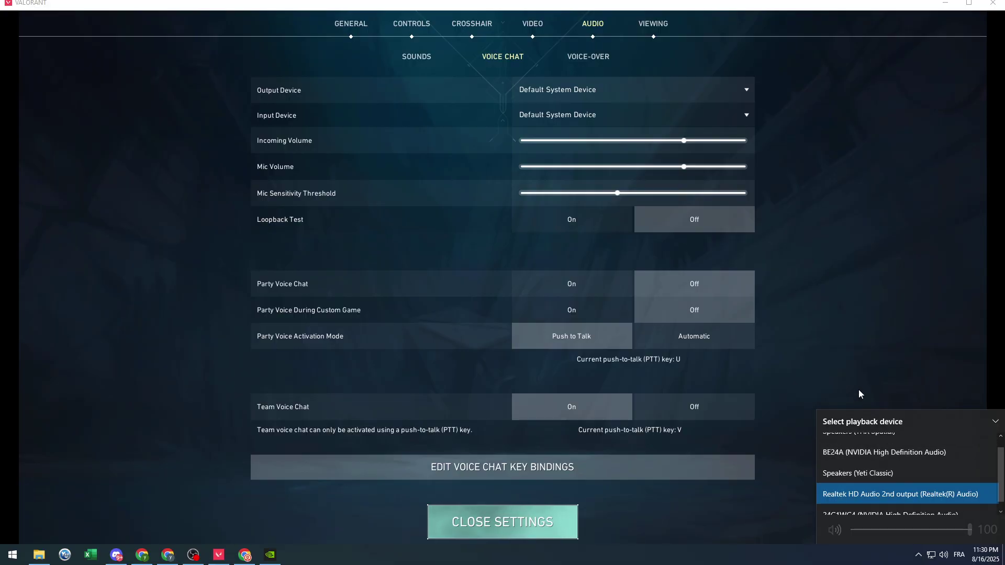
{"action": "left_click", "coordinate": [862, 376]}
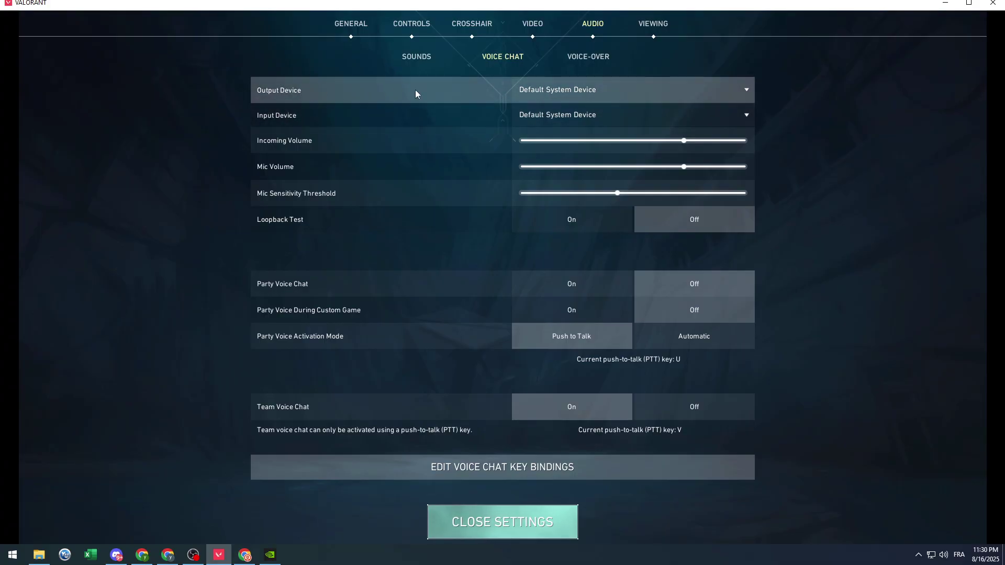
{"action": "left_click", "coordinate": [520, 96]}
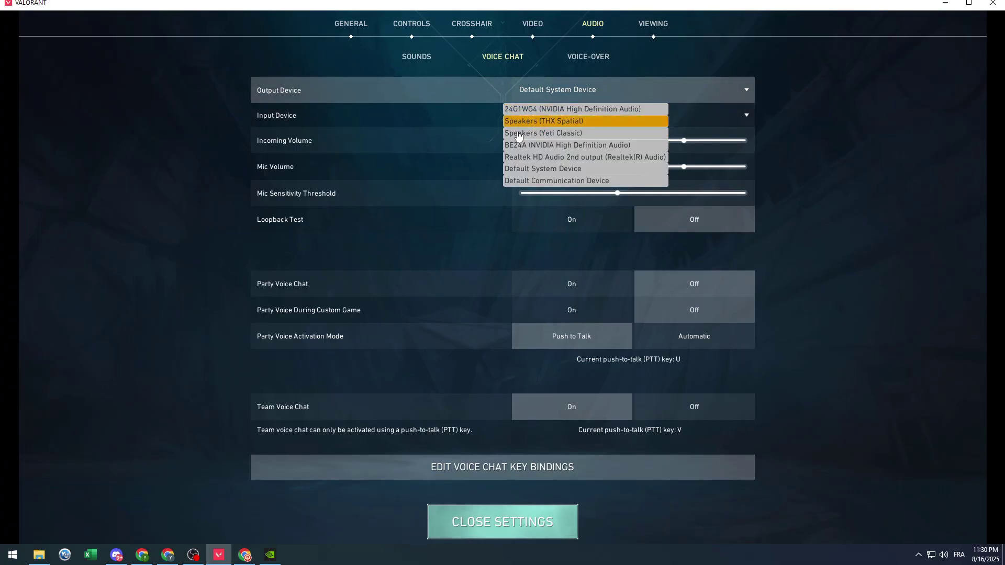
{"action": "left_click", "coordinate": [547, 96]}
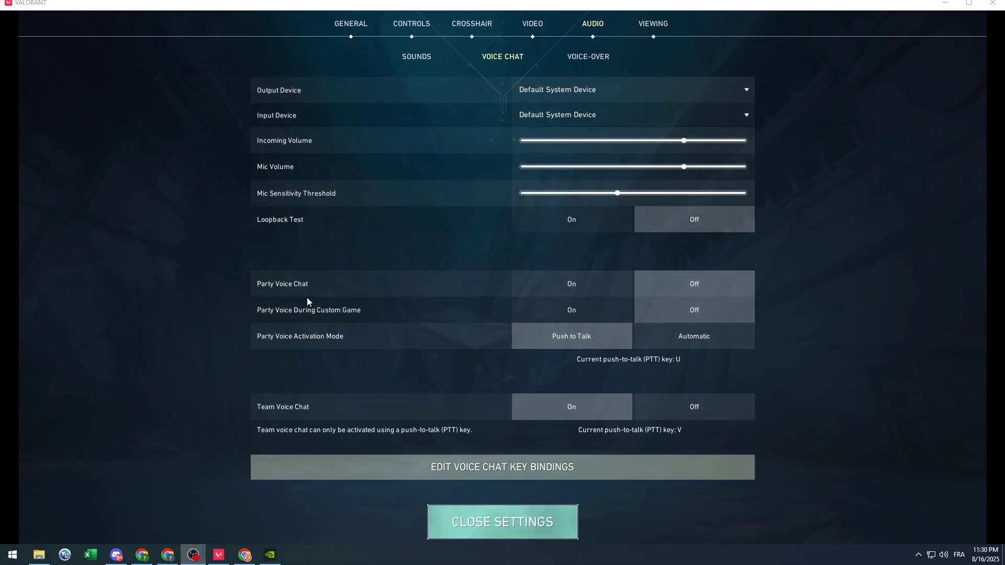
{"action": "left_click", "coordinate": [590, 94]}
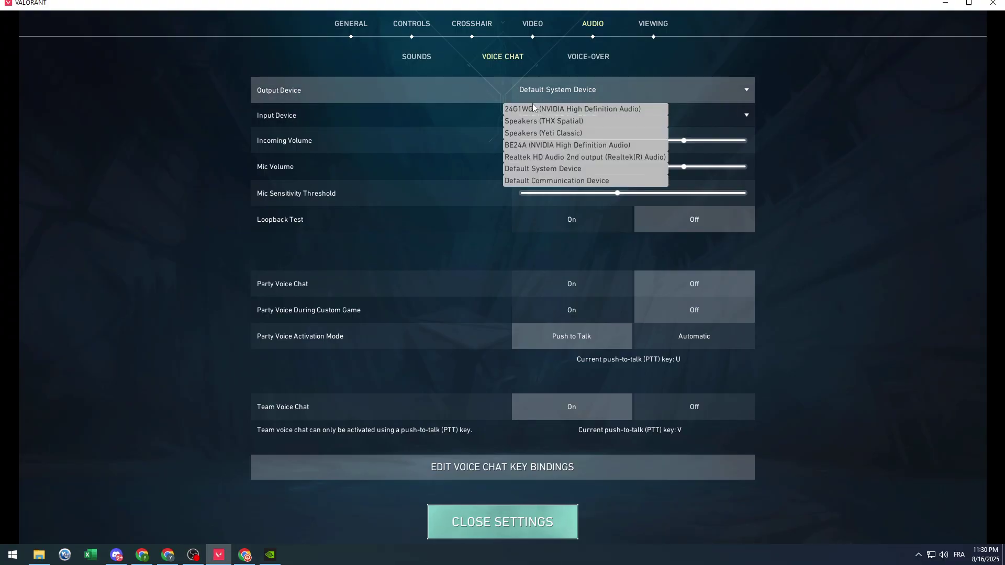
- Keep Default System Device for voice output and return to the Spike Rush lobby
{"action": "left_click", "coordinate": [127, 276]}
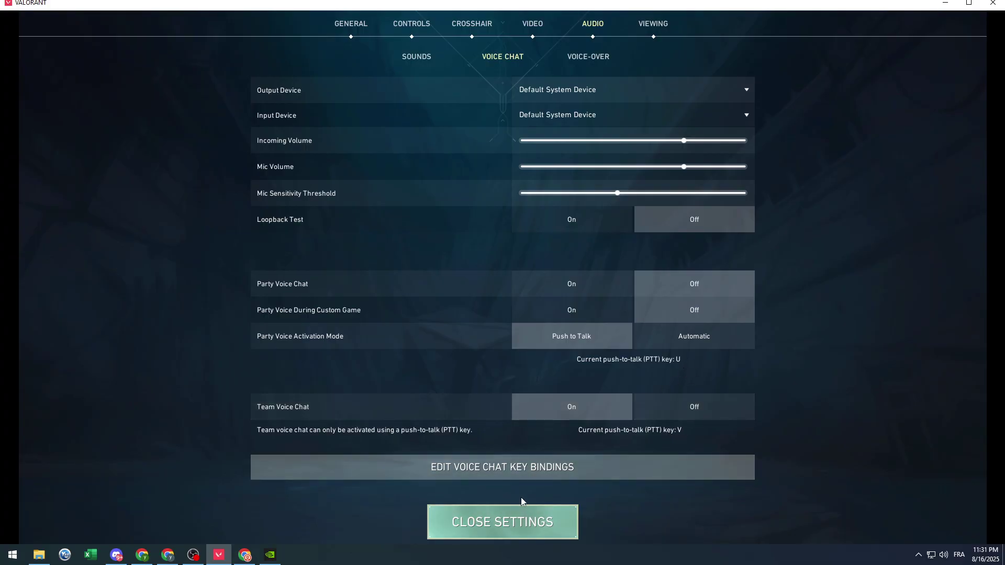
{"action": "left_click", "coordinate": [521, 522]}
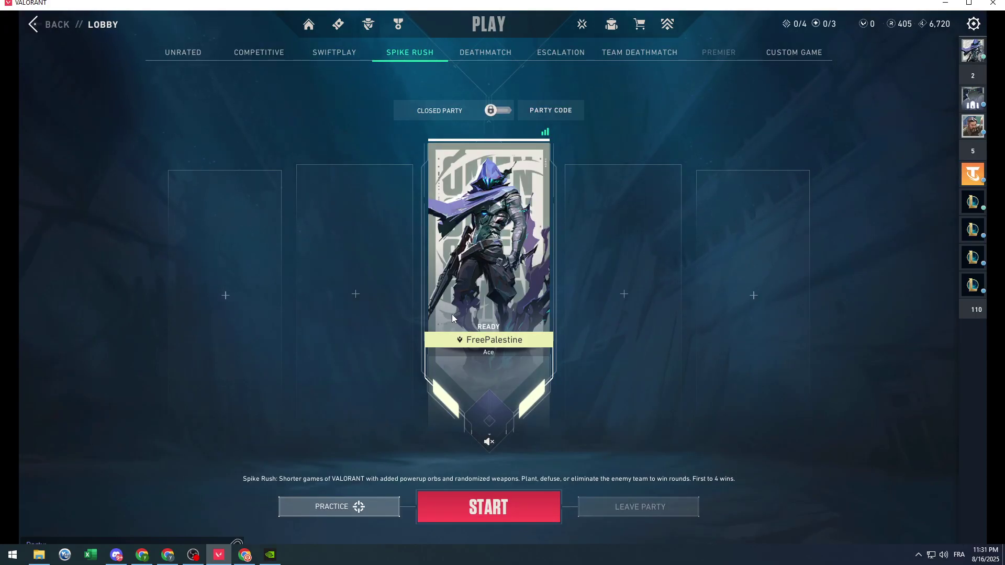